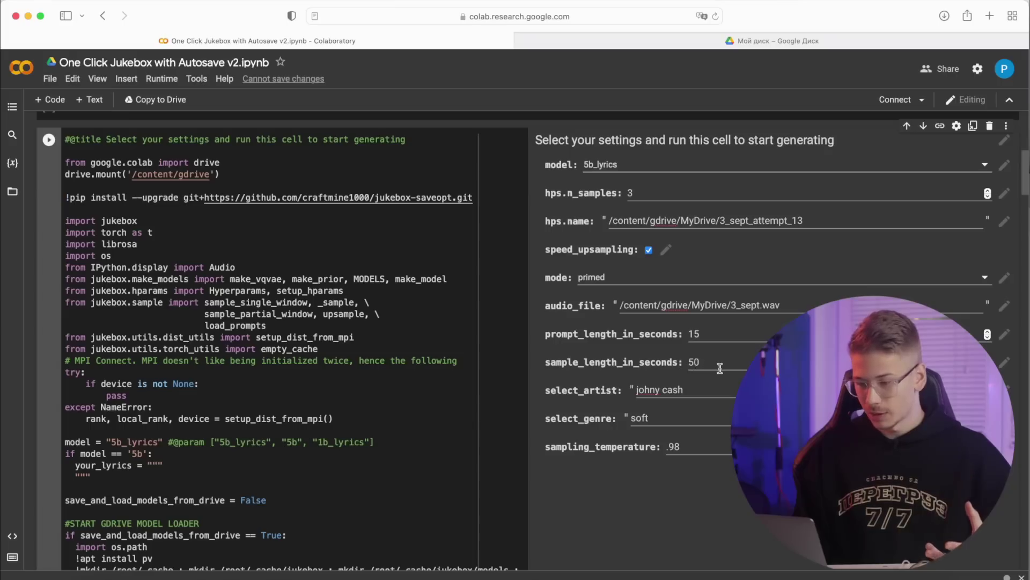
Clear the sample lyrics between the triple quotes in the your_lyrics cell
scroll(617, 386, "down", 1)
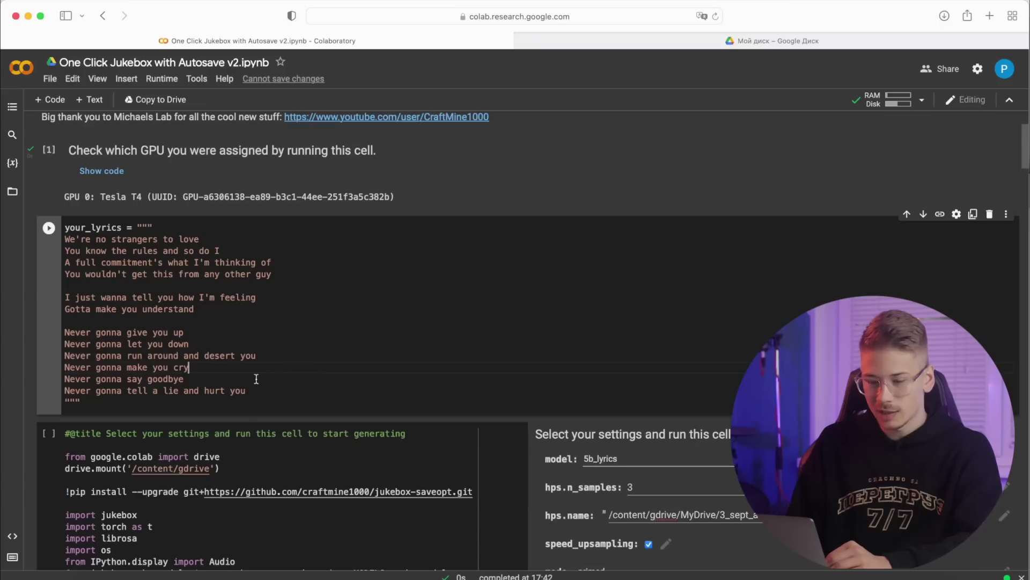
left_click_drag(63, 401, 65, 239)
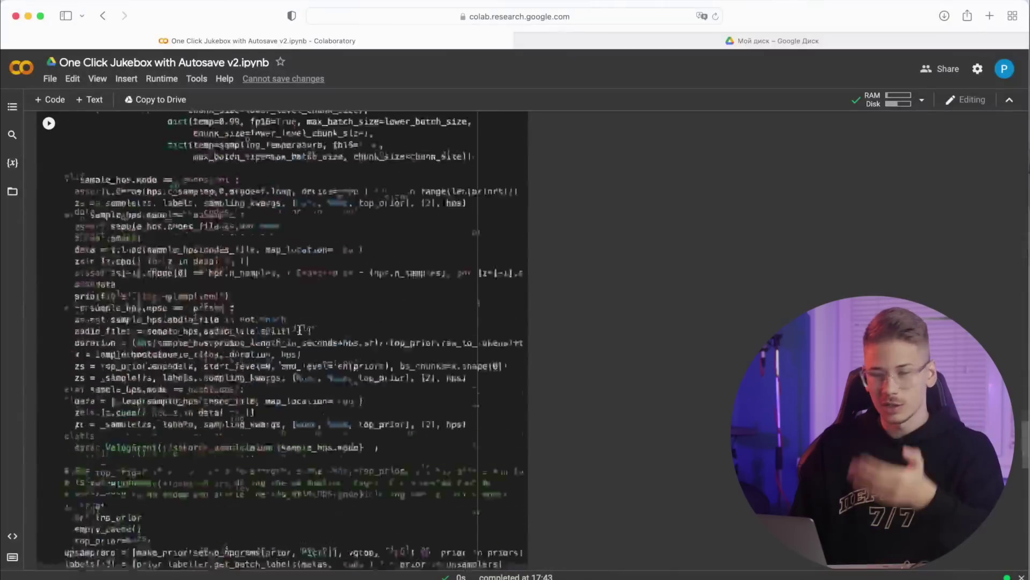
Add a line starting with "add domes" below the drive mount call in the generation settings cell
scroll(247, 329, "up", 10)
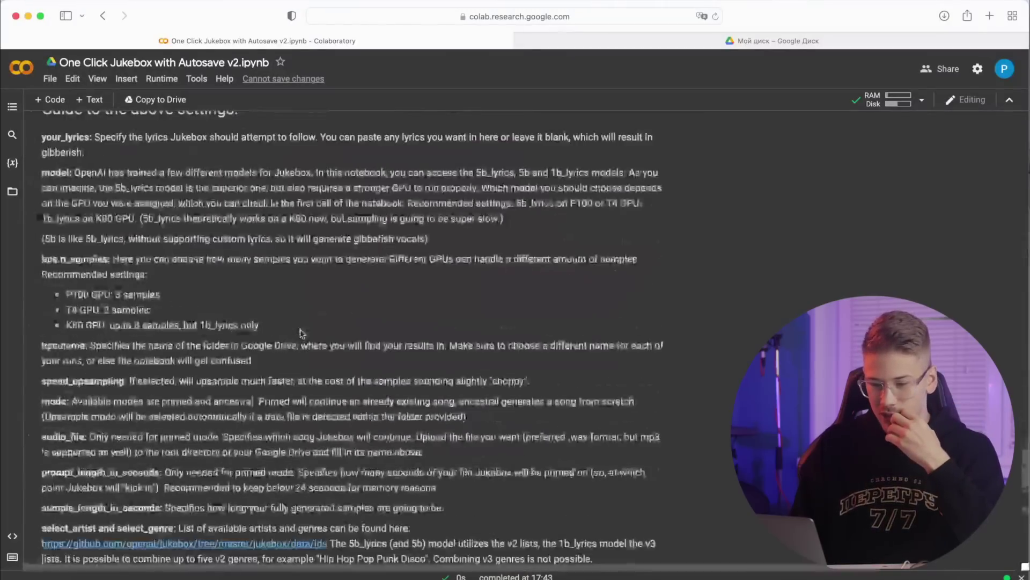
scroll(247, 329, "down", 10)
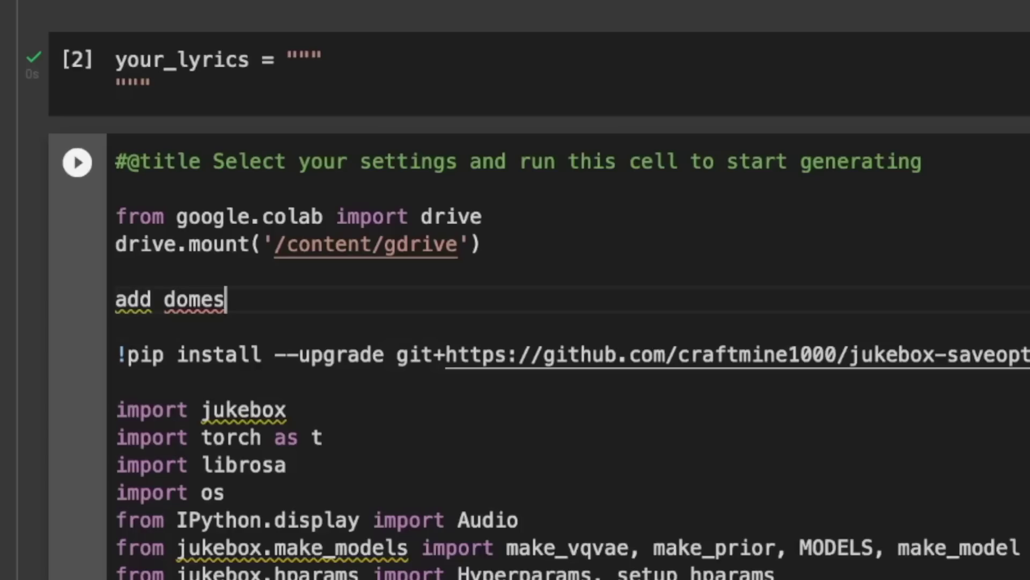
key("Return")
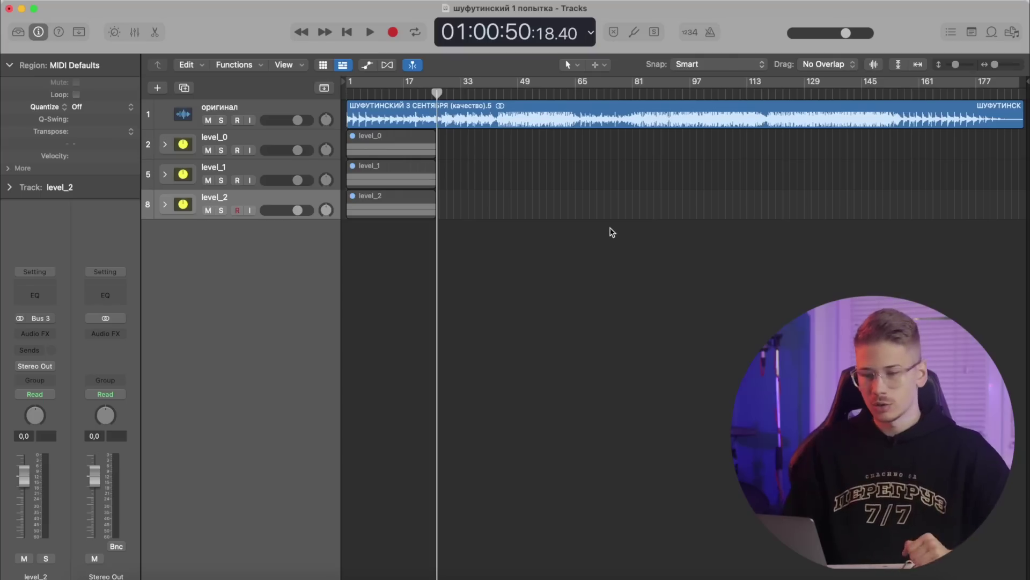
In Logic Pro, change the оригинал track's icon to the custom picture with the yellow background
left_click(184, 115)
left_click(184, 114)
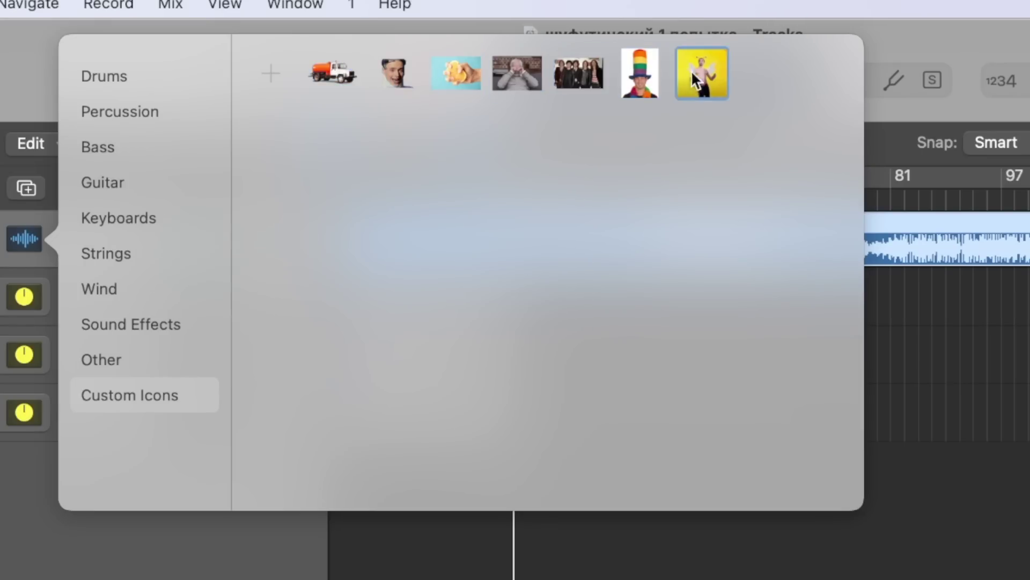
left_click(692, 75)
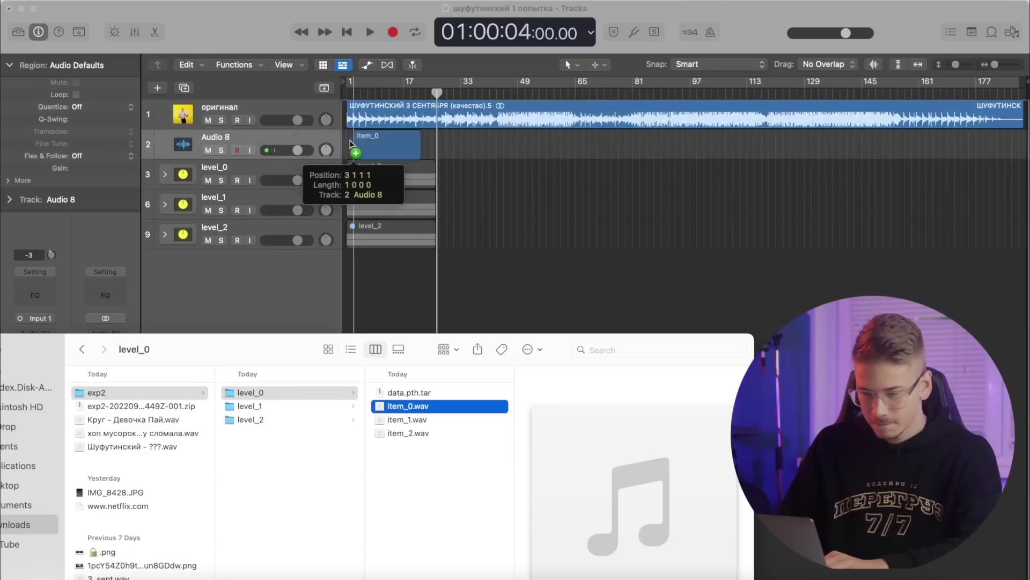
Import the level_0 samples item_0.wav, item_1.wav and item_2.wav onto separate audio tracks starting at bar 1
left_click_drag(351, 153, 352, 153)
left_click(407, 433)
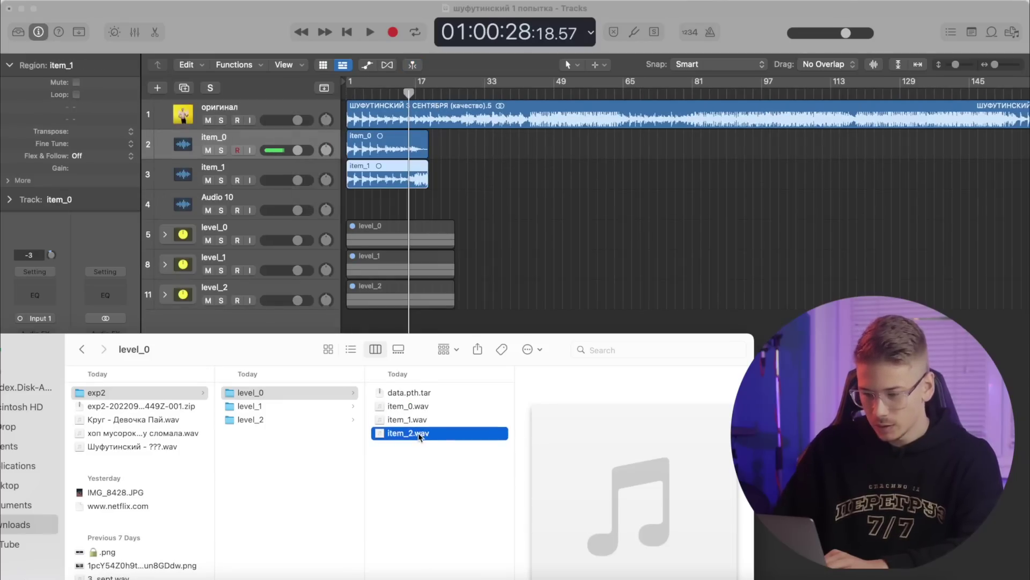
left_click_drag(406, 432, 360, 211)
left_click(464, 217)
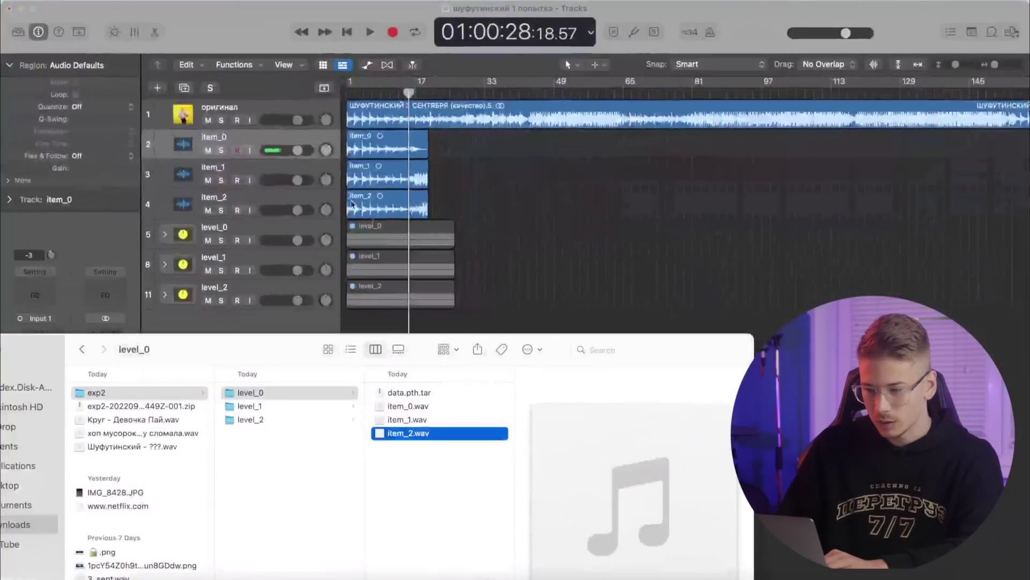
key("space")
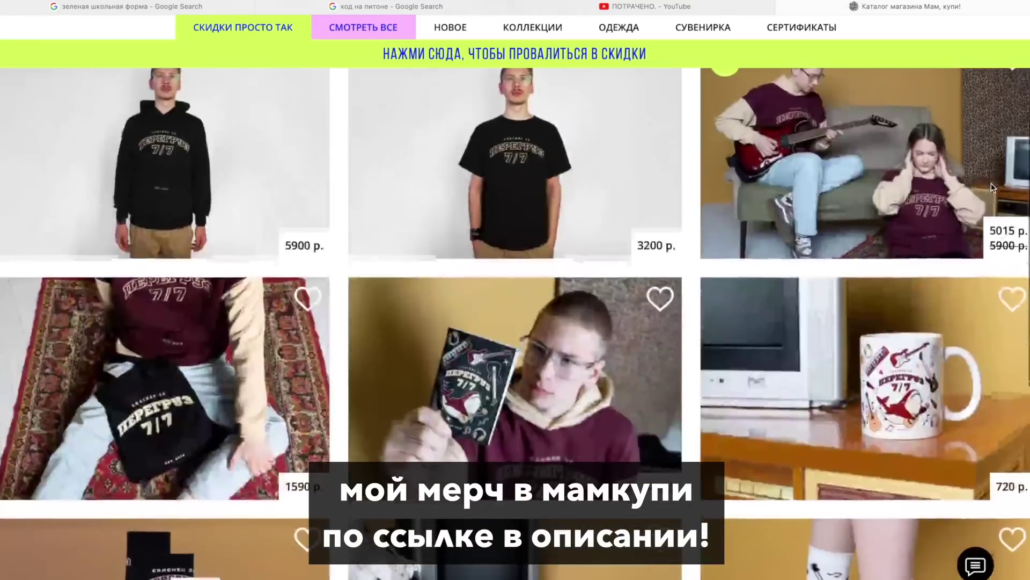
scroll(990, 182, "down", 3)
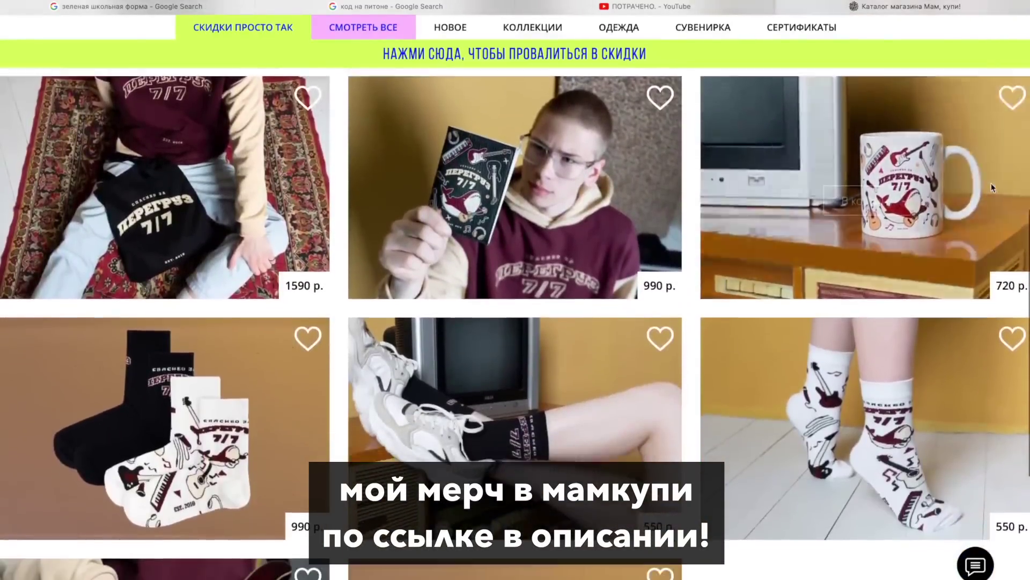
scroll(991, 183, "down", 5)
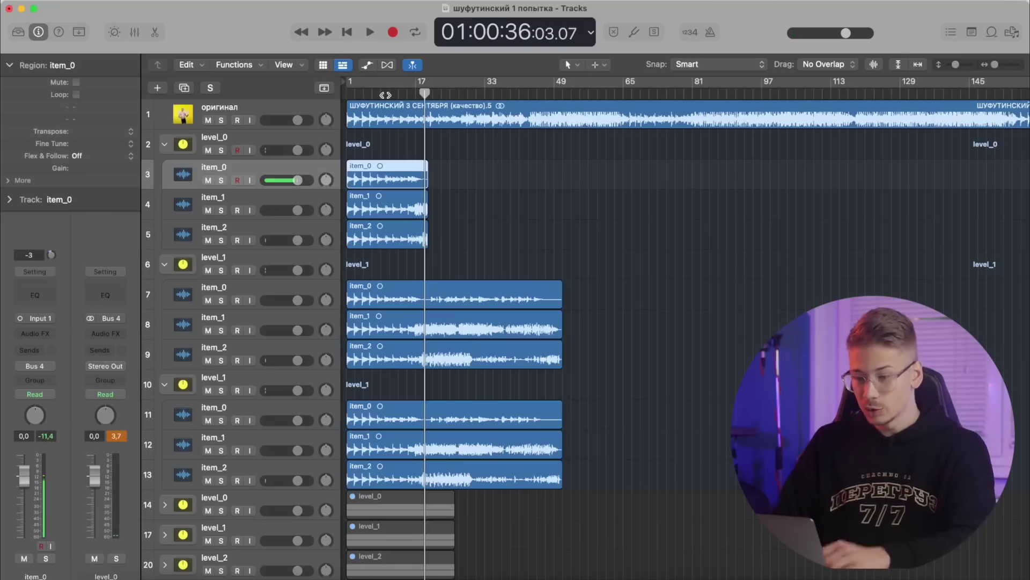
Solo the item_0 track in the level_0 stack and audition the generated samples
key("space")
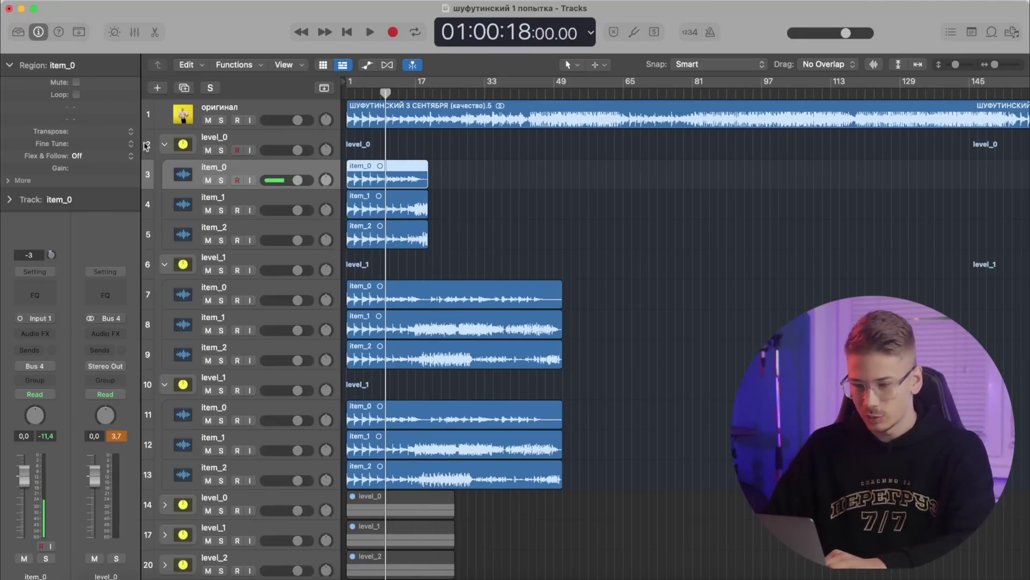
left_click(221, 180)
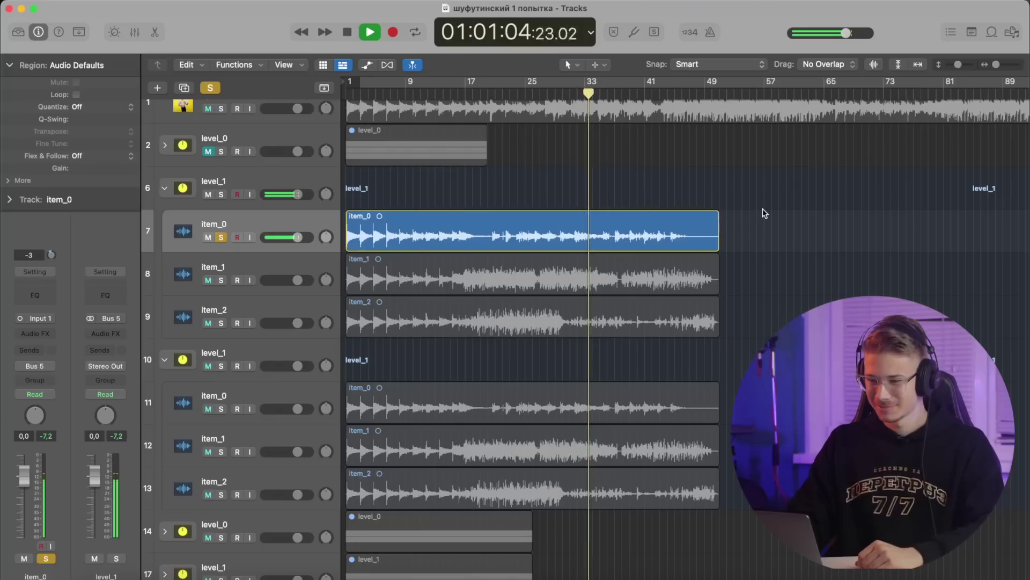
key("space")
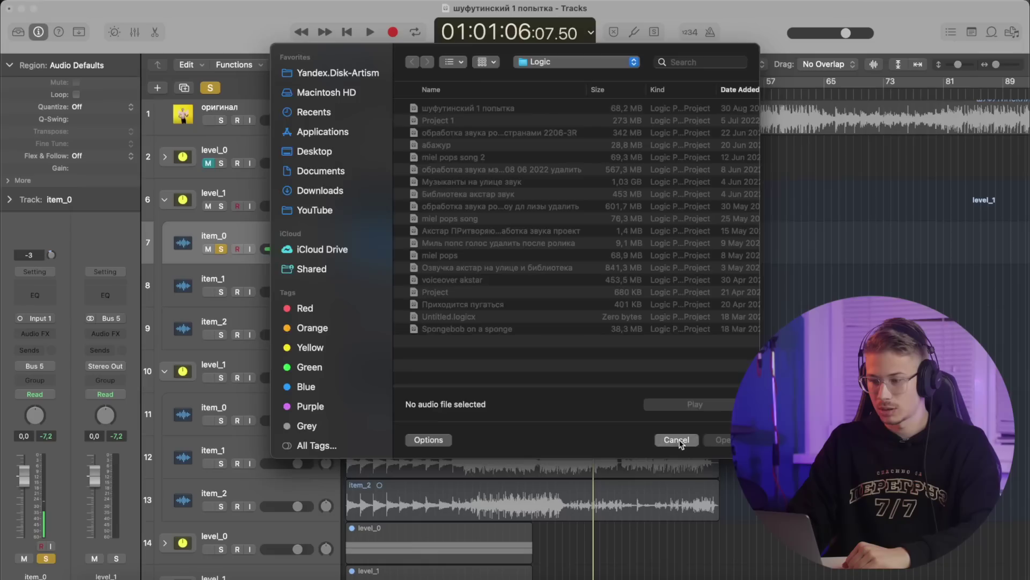
left_click(677, 440)
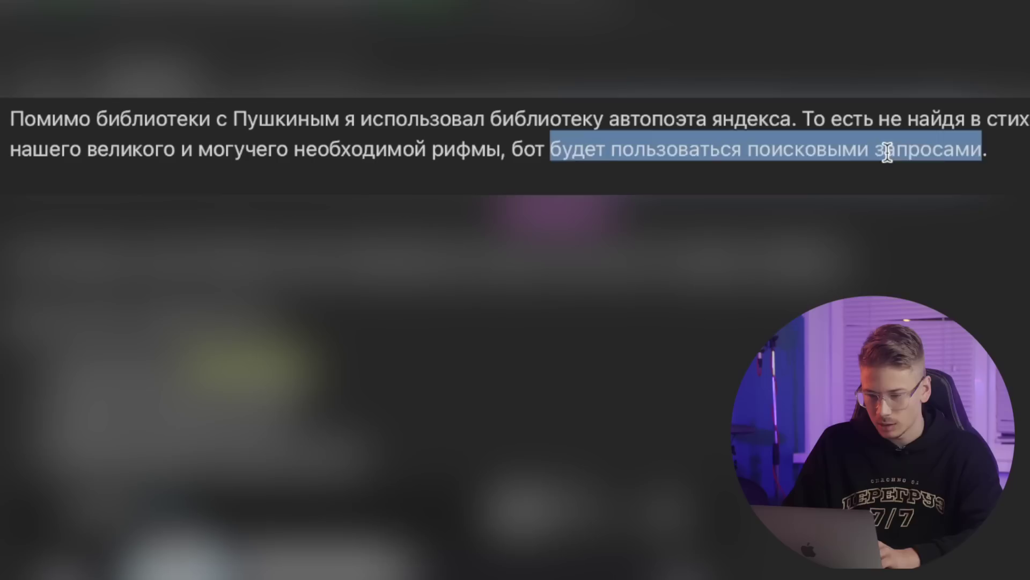
Read the description of the rhyme libraries that the poetry bot uses
left_click(700, 138)
double_click(658, 141)
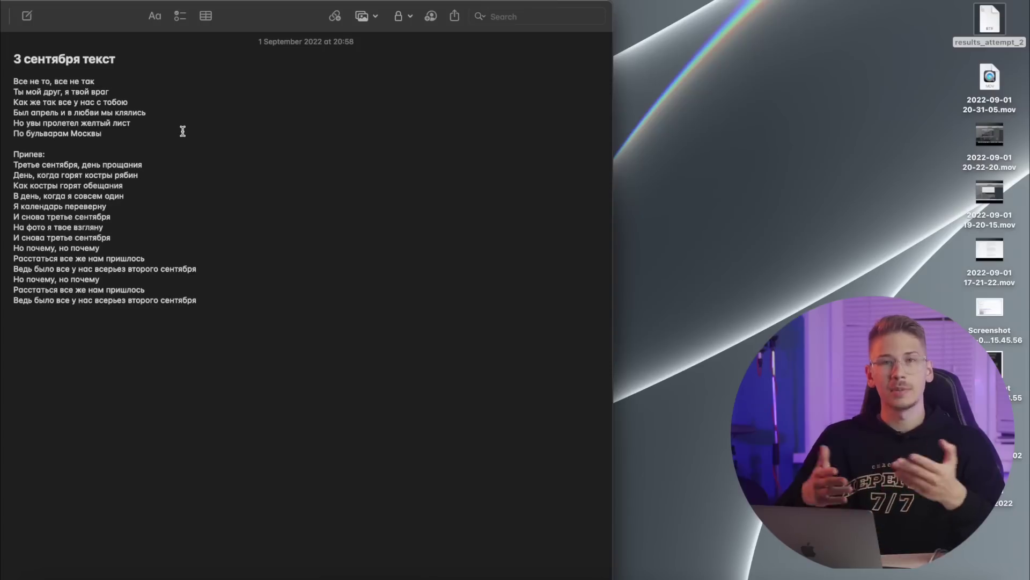
Delete the "Припев:" label above the chorus in the "3 сентября текст" note
left_click_drag(40, 161, 33, 155)
key("BackSpace")
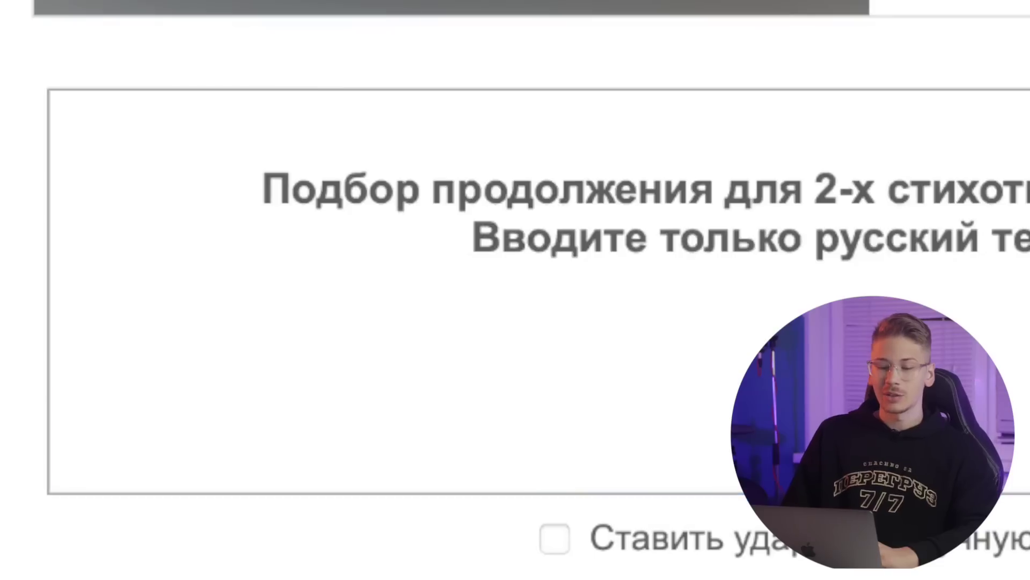
Enter the lyric "Все не то, все не так" in the verse continuation generator's text box
left_click(446, 172)
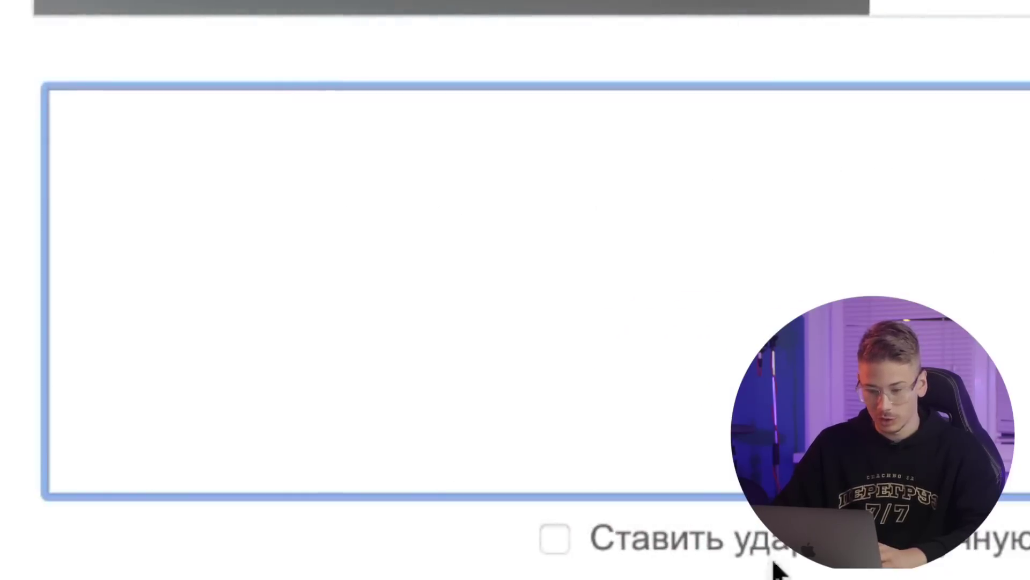
type("Все не то, все не так")
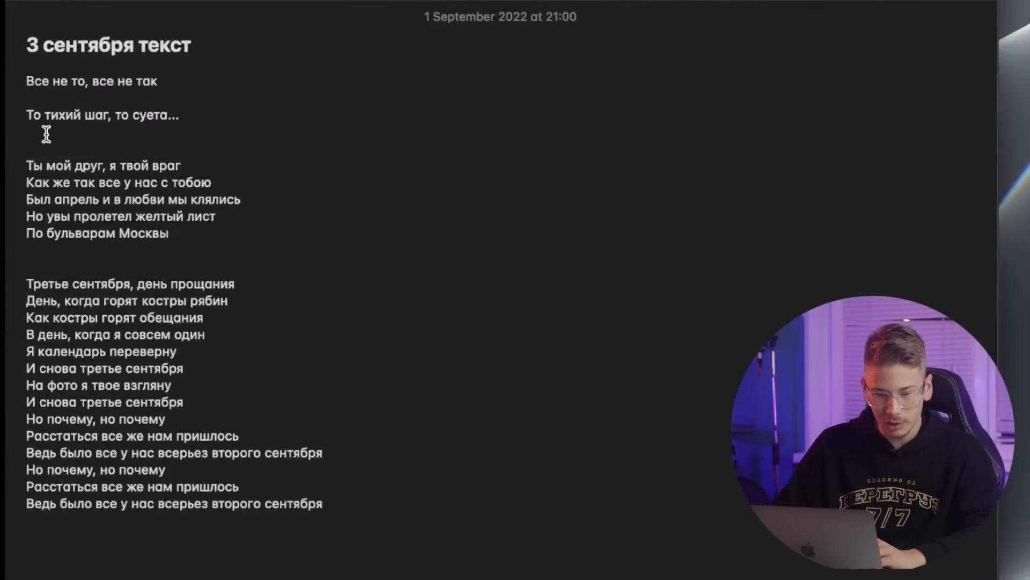
In the lyrics note, delete the original first line and the blank lines around "То тихий шаг, то суета...", then select that line
left_click(46, 134)
key("BackSpace")
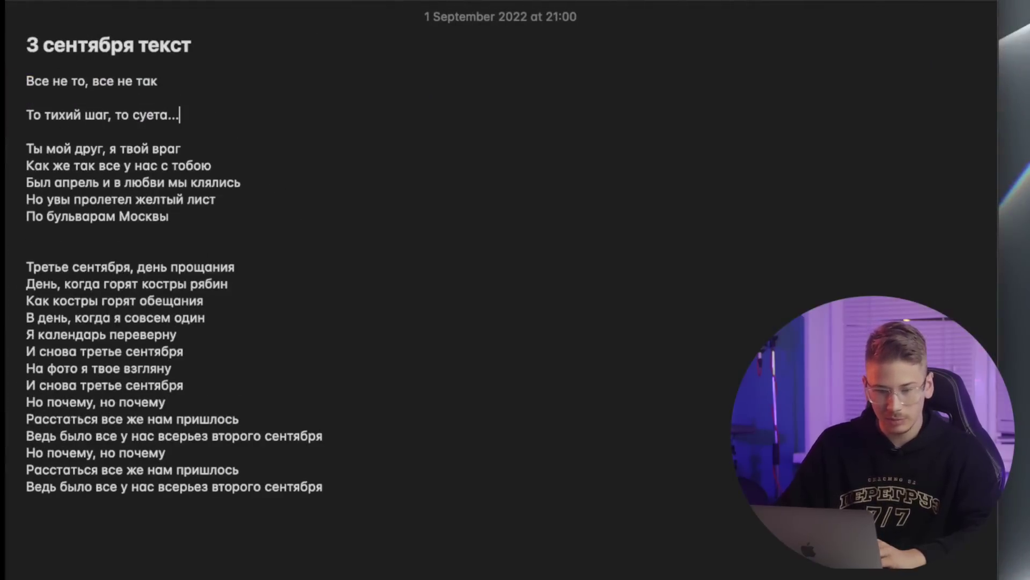
key("BackSpace")
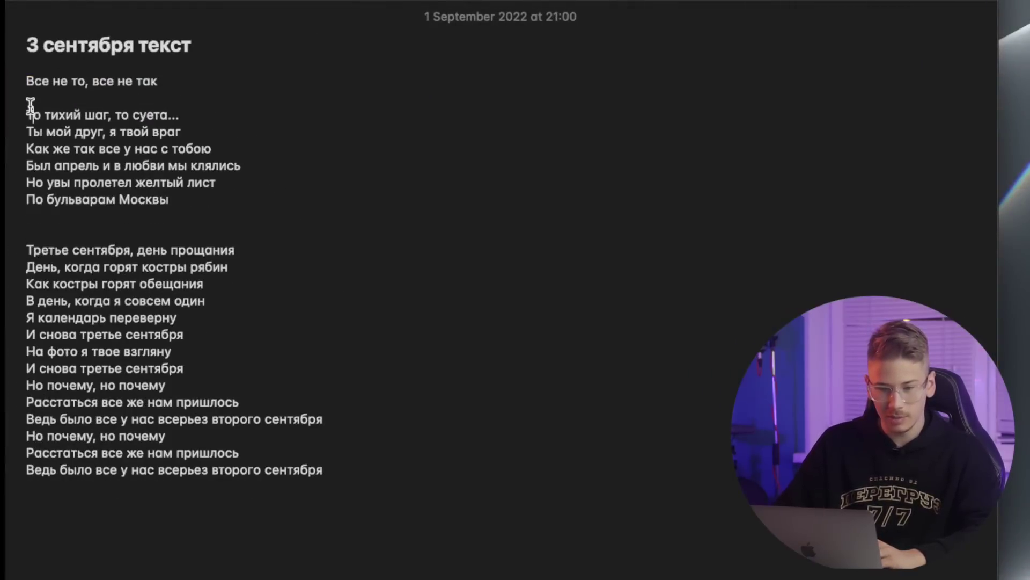
left_click_drag(26, 97, 26, 81)
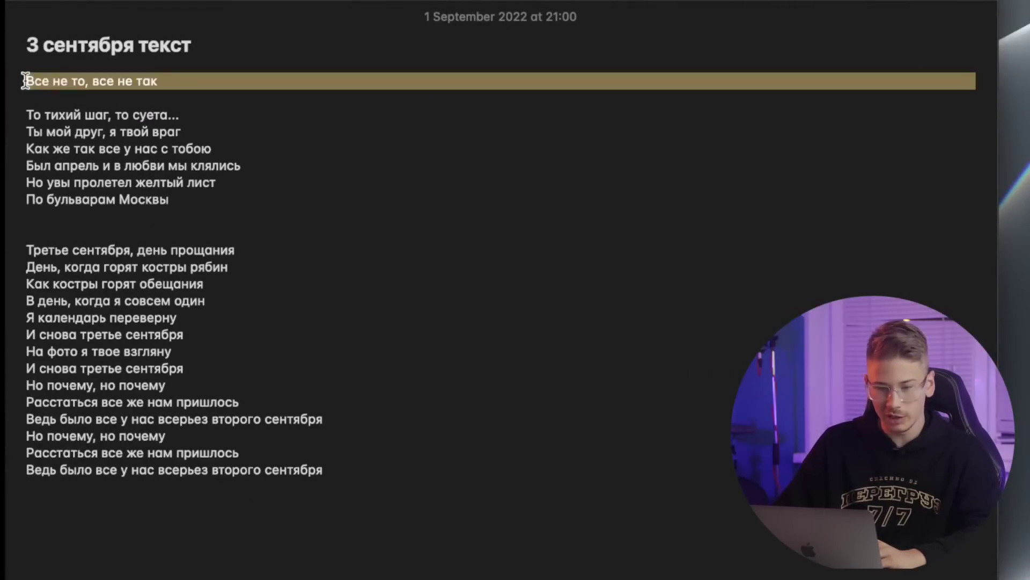
key("BackSpace")
key("BackSpace")
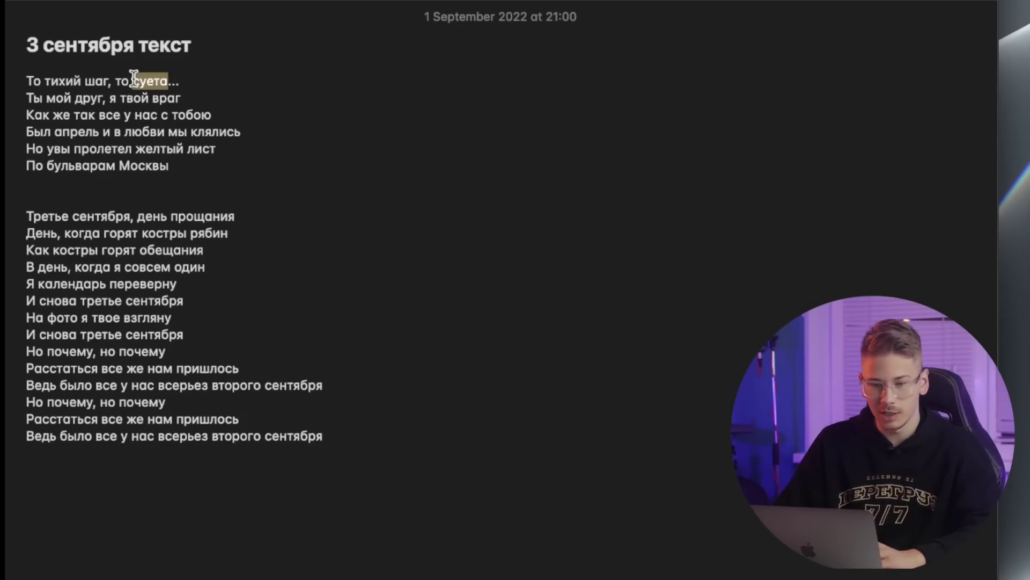
triple_click(134, 77)
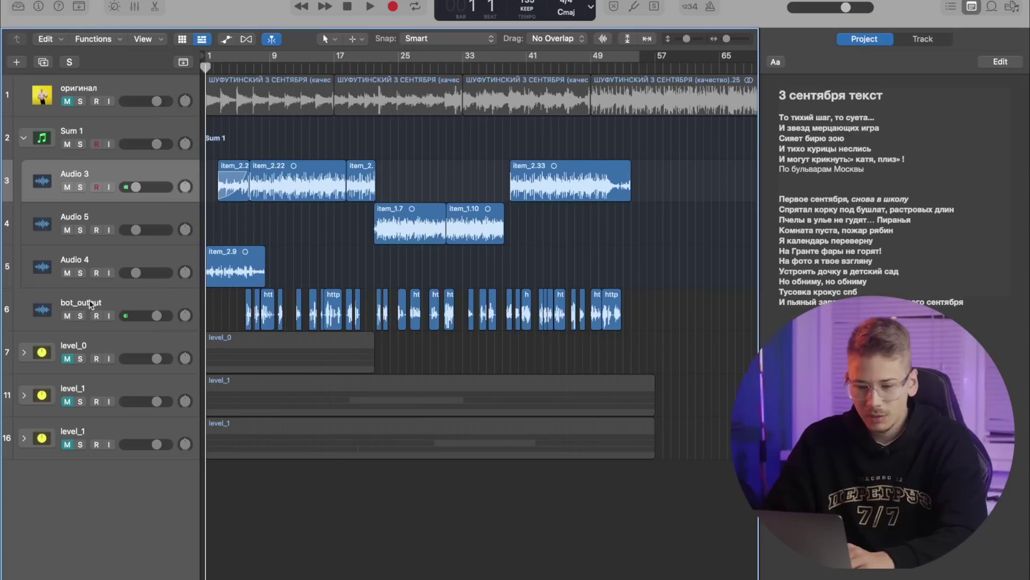
Select the bot_output track in the Logic Pro project
left_click(99, 301)
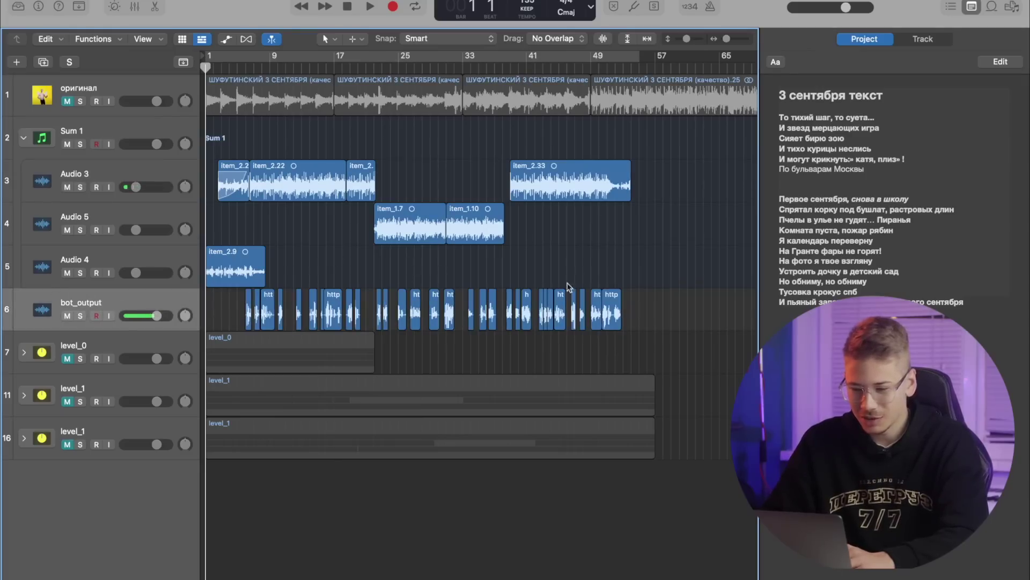